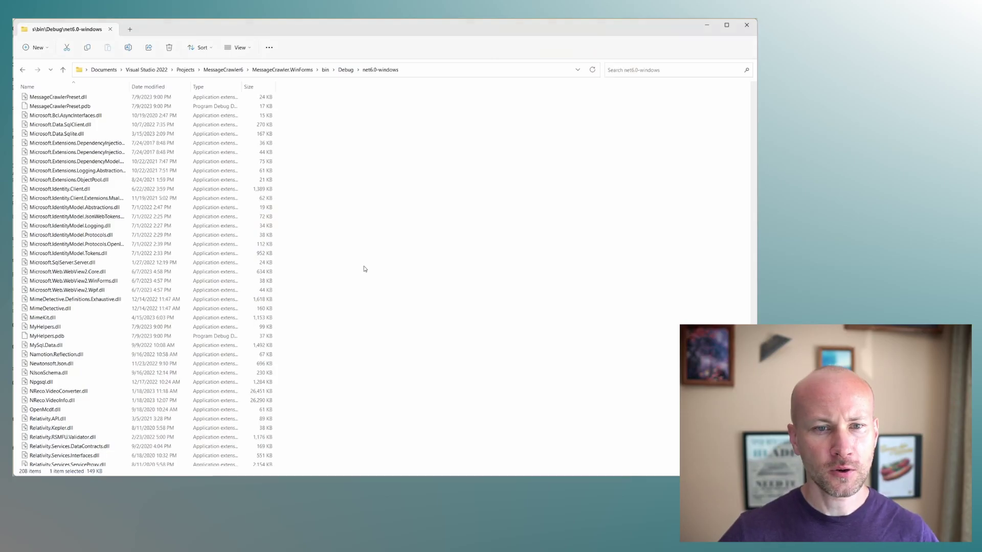
Step: Find RSMFViewer.exe in the build output folder and launch it
scroll(386, 256, "down", 6)
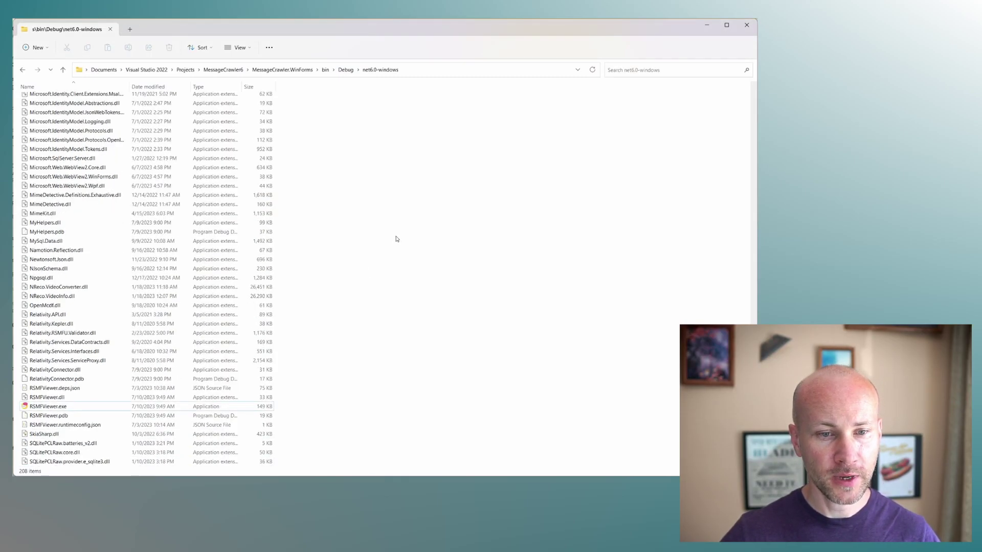
scroll(396, 239, "up", 12)
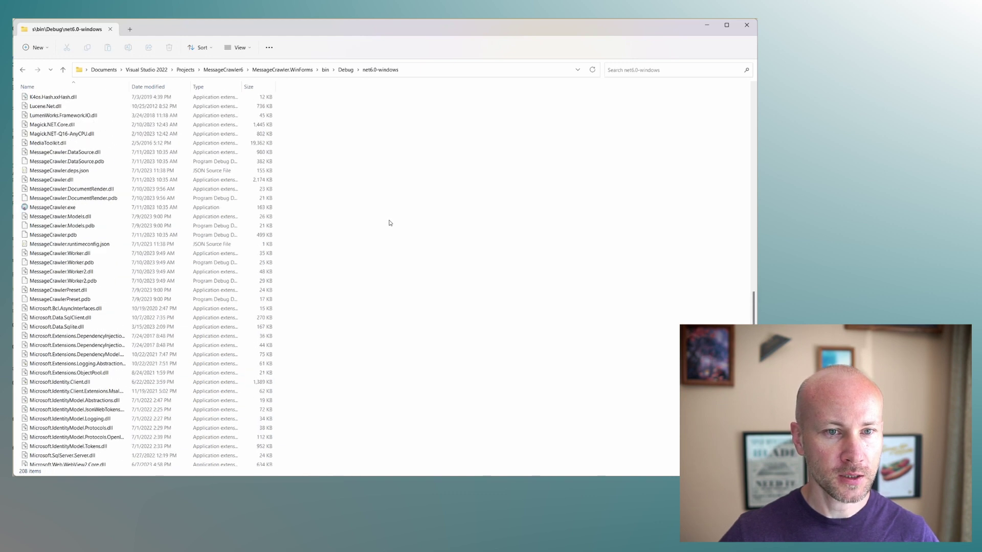
left_click(128, 207)
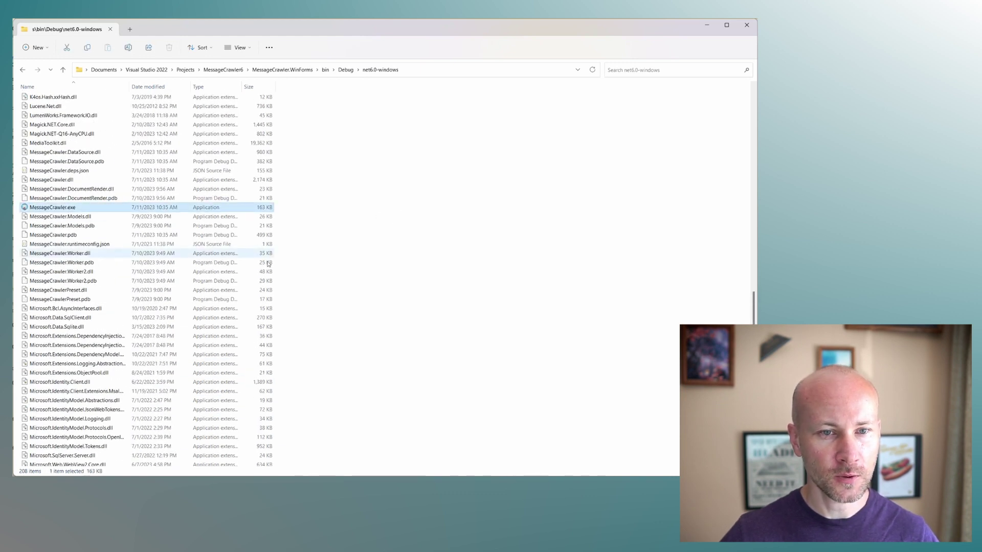
scroll(390, 302, "down", 15)
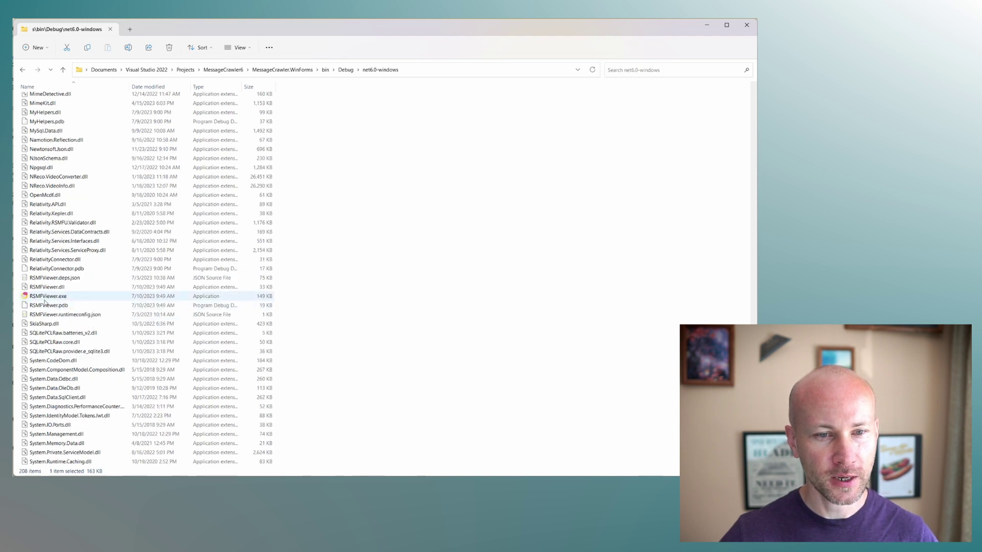
double_click(47, 297)
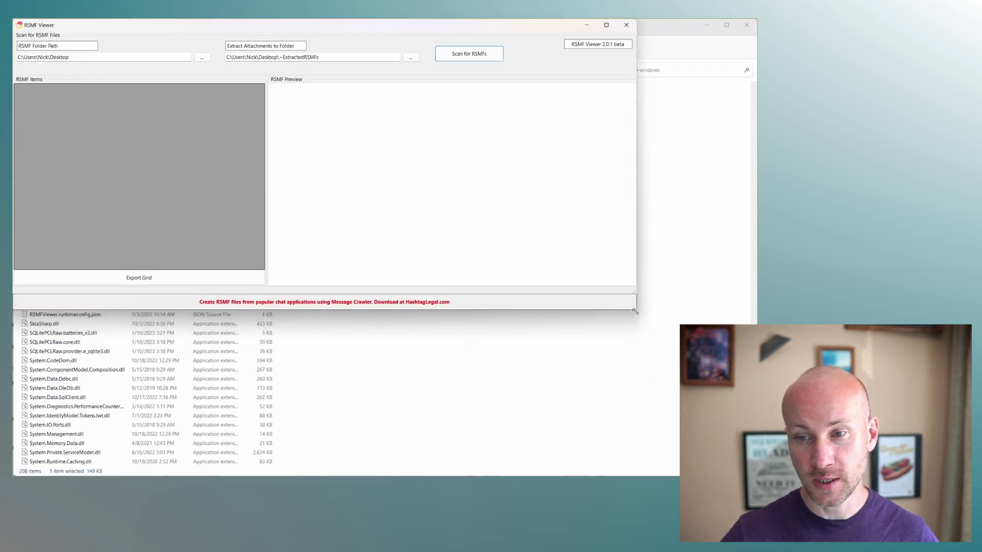
Step: Enlarge the viewer window and paste the export\RSMF\00001 path into RSMF Folder Path
left_click_drag(637, 309, 753, 469)
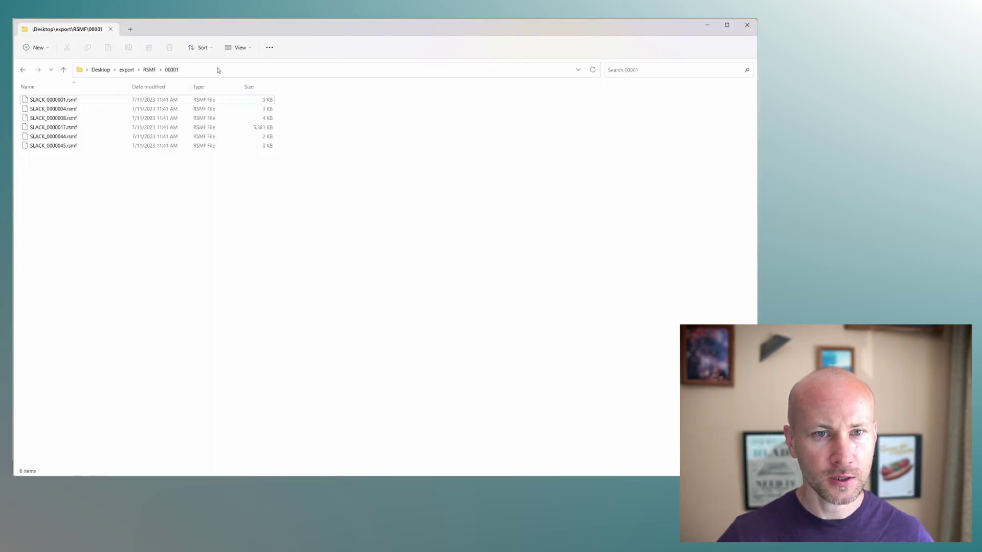
left_click(218, 70)
key("ctrl+c")
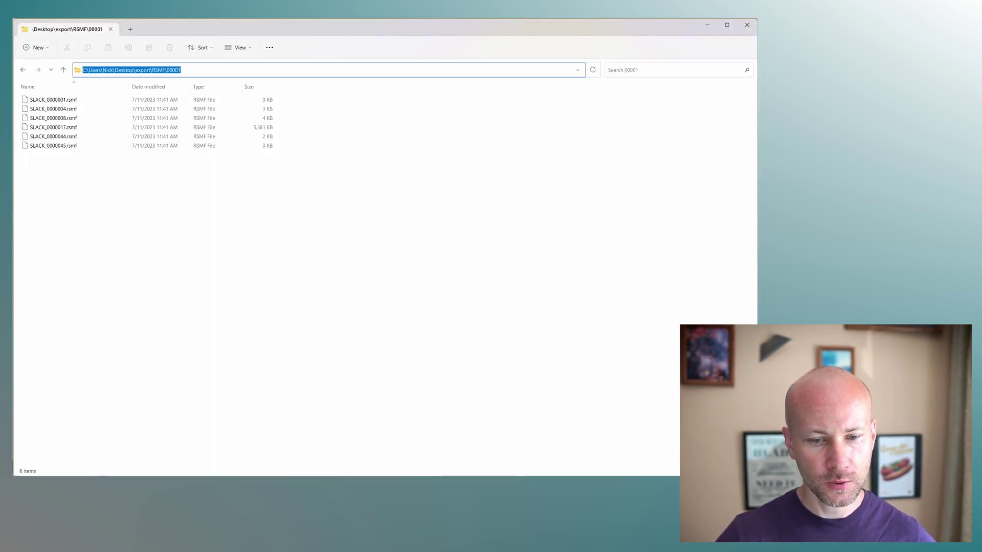
key("alt+Tab")
double_click(82, 59)
key("ctrl+v")
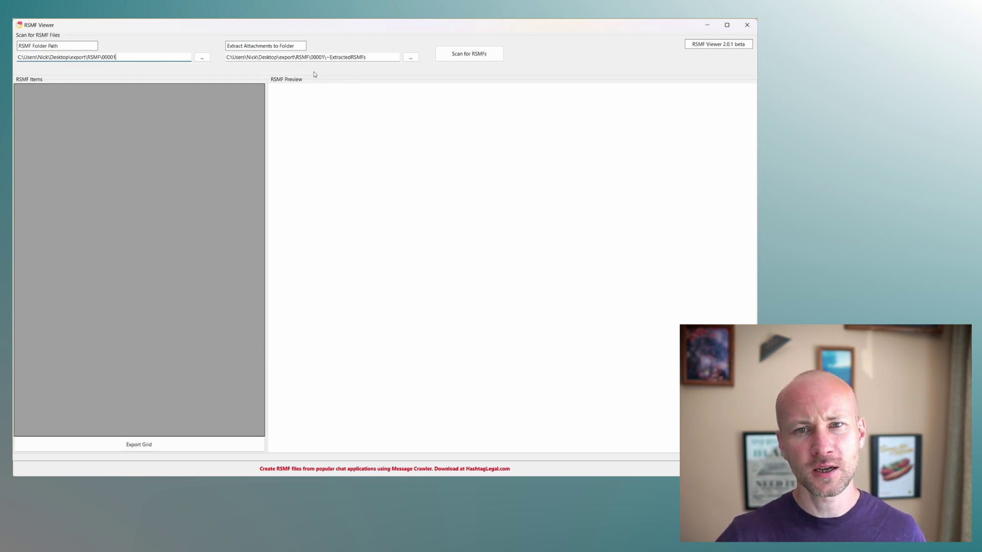
left_click(467, 56)
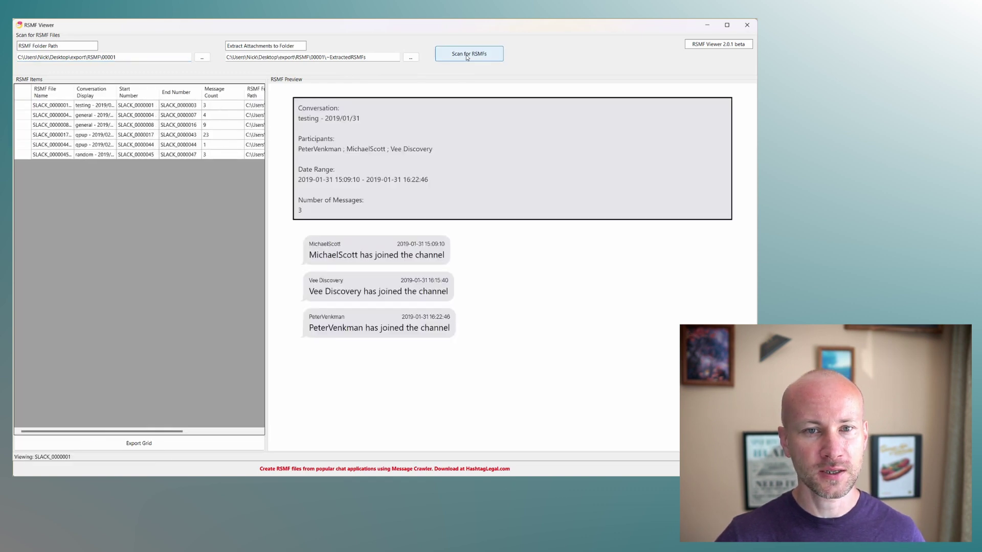
Step: Preview the four- and nine-message general conversations and widen the RSMF File Name column
double_click(102, 57)
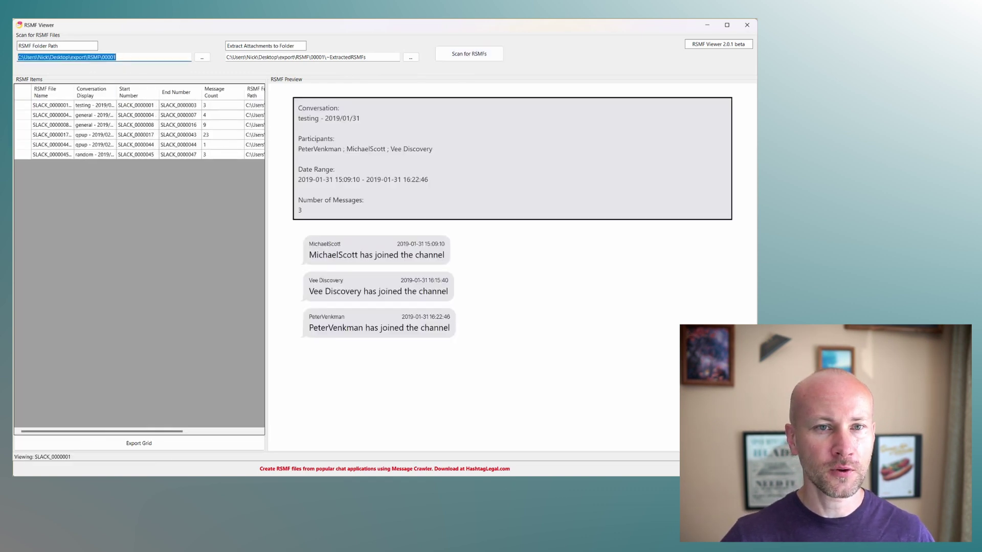
left_click(126, 54)
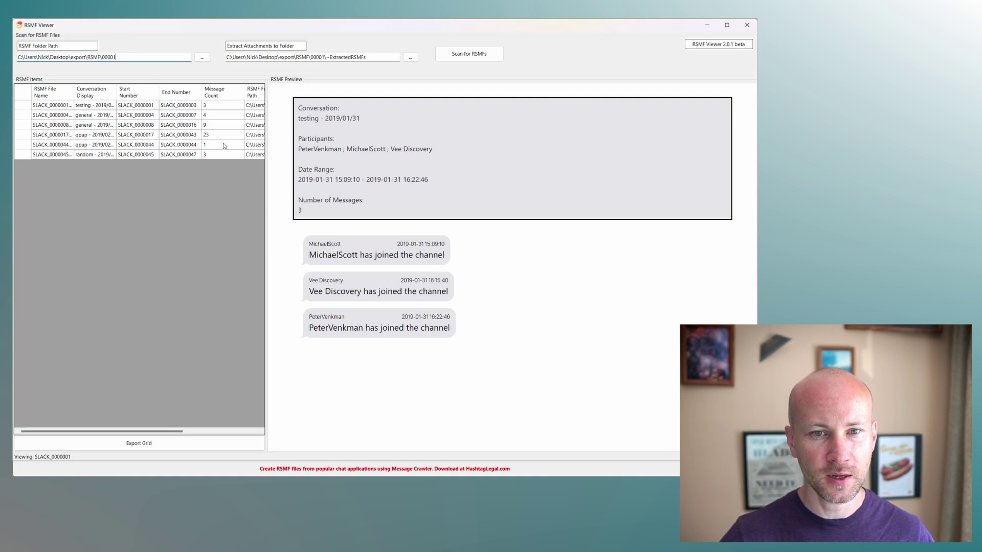
left_click(214, 116)
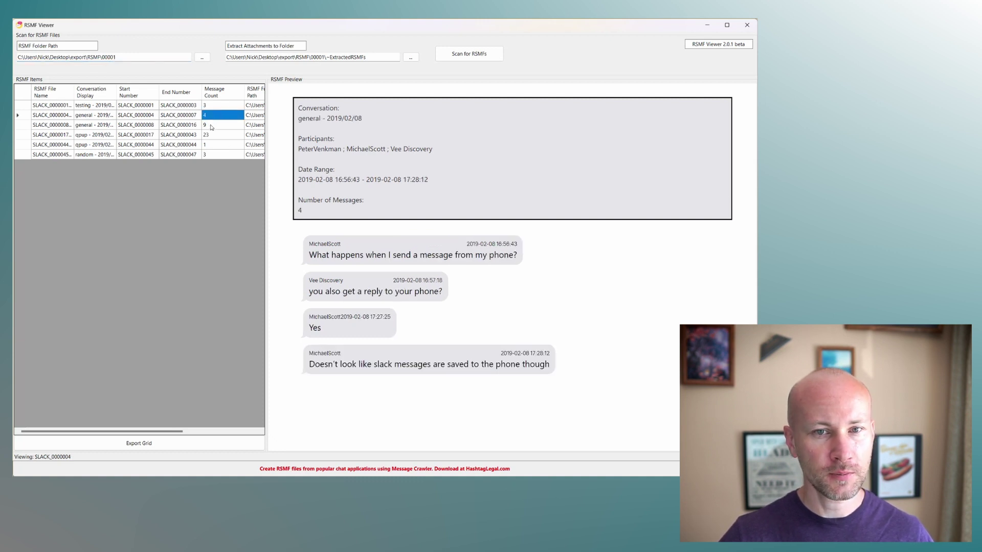
left_click(211, 126)
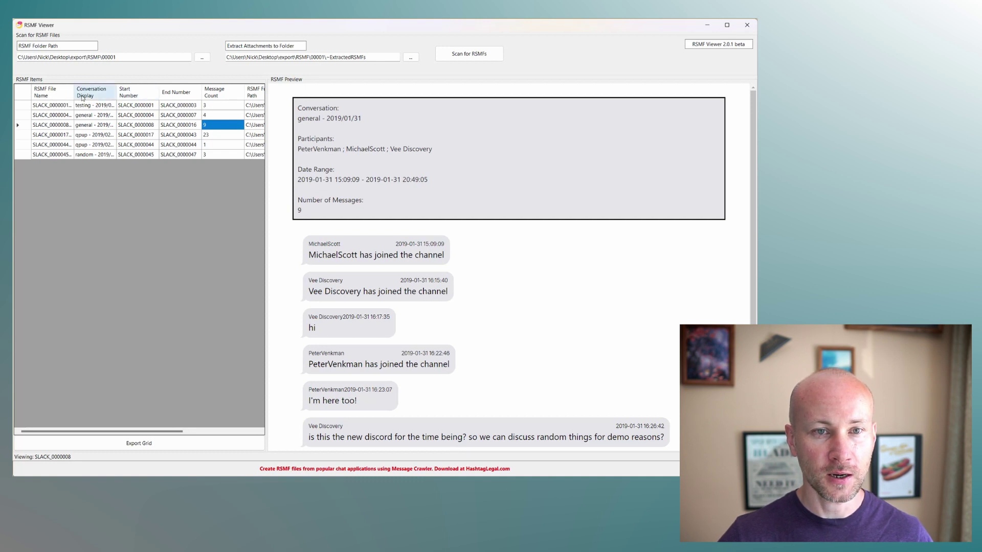
left_click_drag(75, 94, 87, 95)
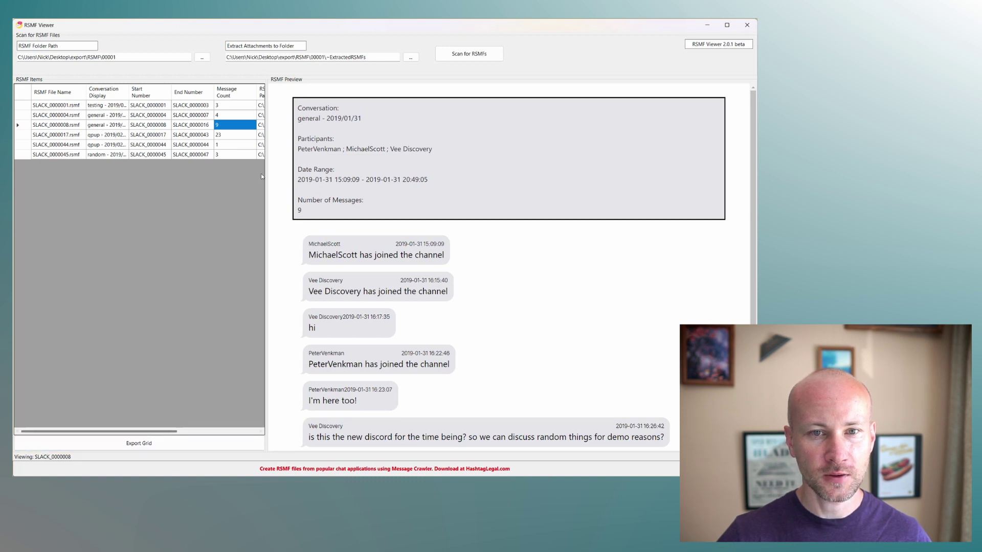
Step: Open the 23-message qpup conversation and scroll through its Shiba, Corgi and wolf-pup images
left_click(199, 135)
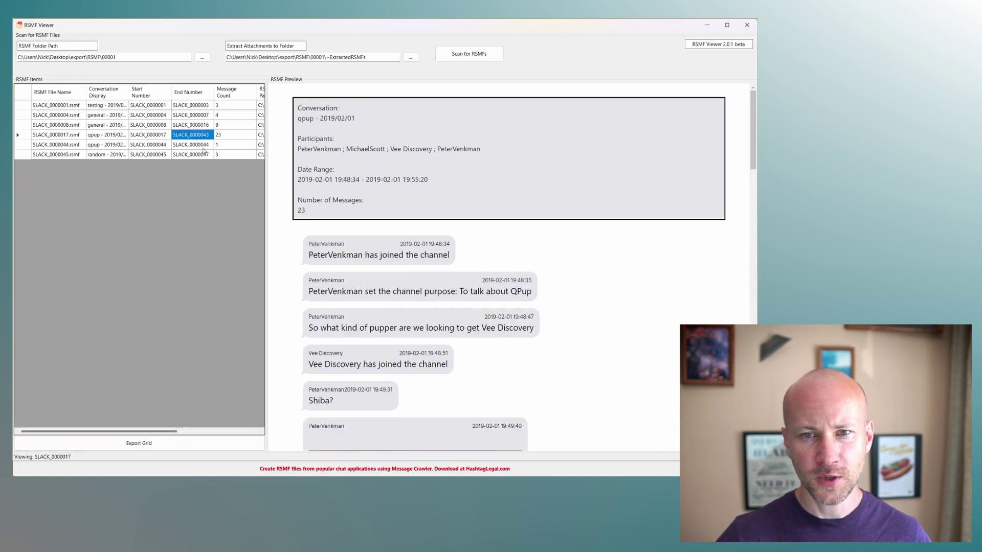
scroll(504, 258, "down", 15)
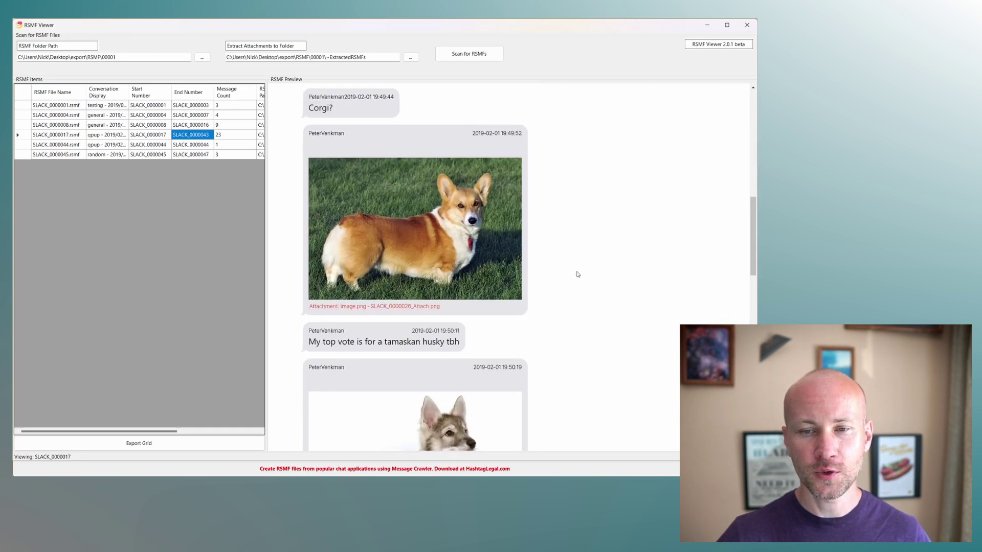
scroll(570, 272, "down", 5)
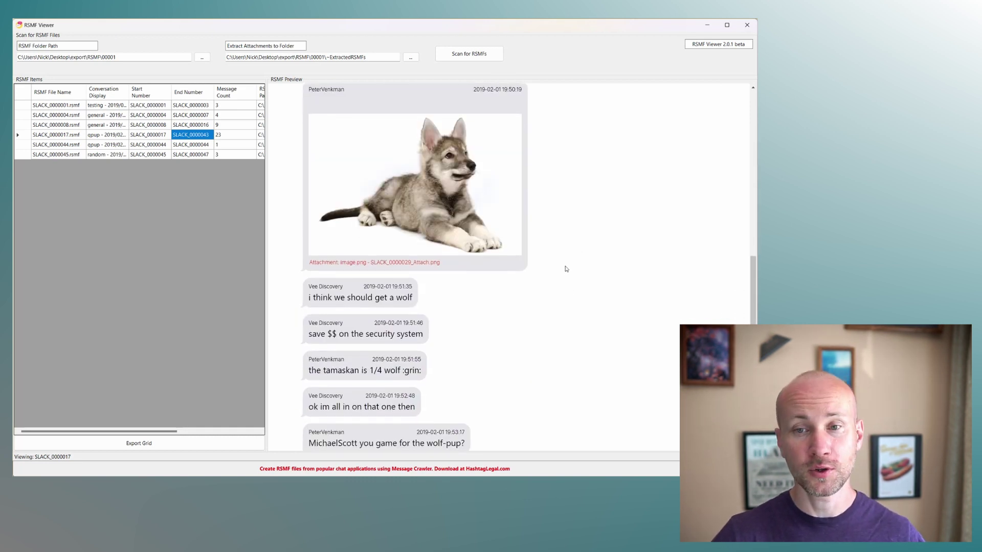
scroll(570, 270, "up", 4)
scroll(570, 268, "up", 12)
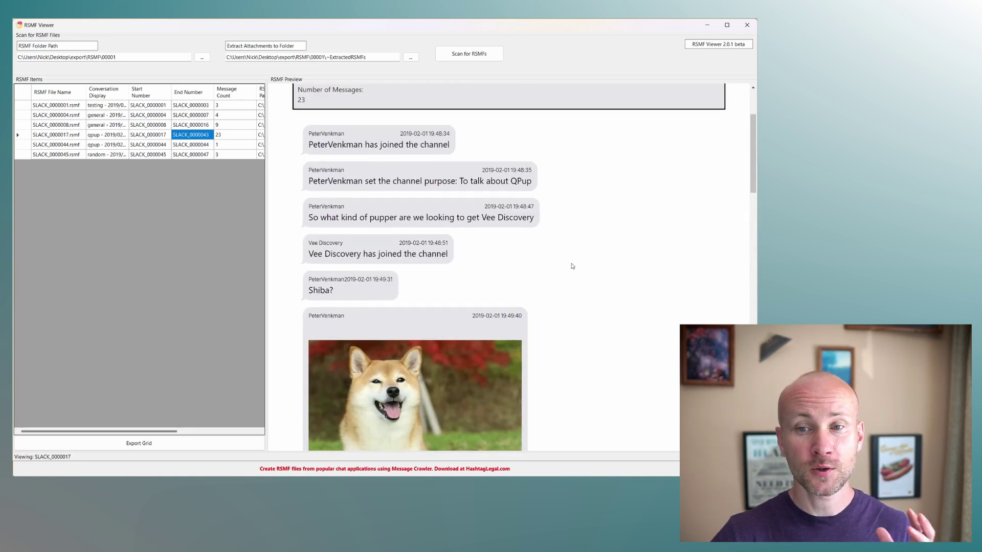
scroll(572, 266, "up", 1)
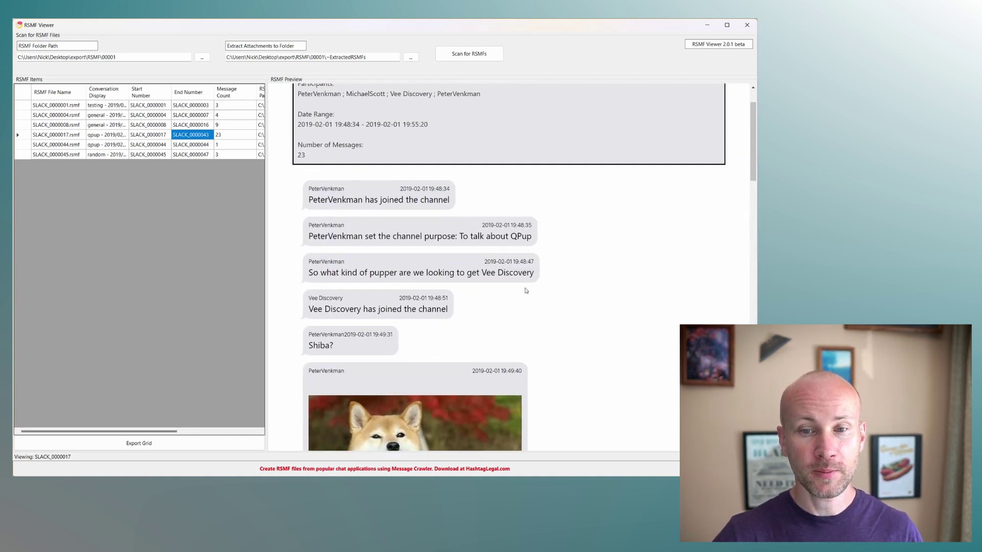
scroll(526, 291, "down", 10)
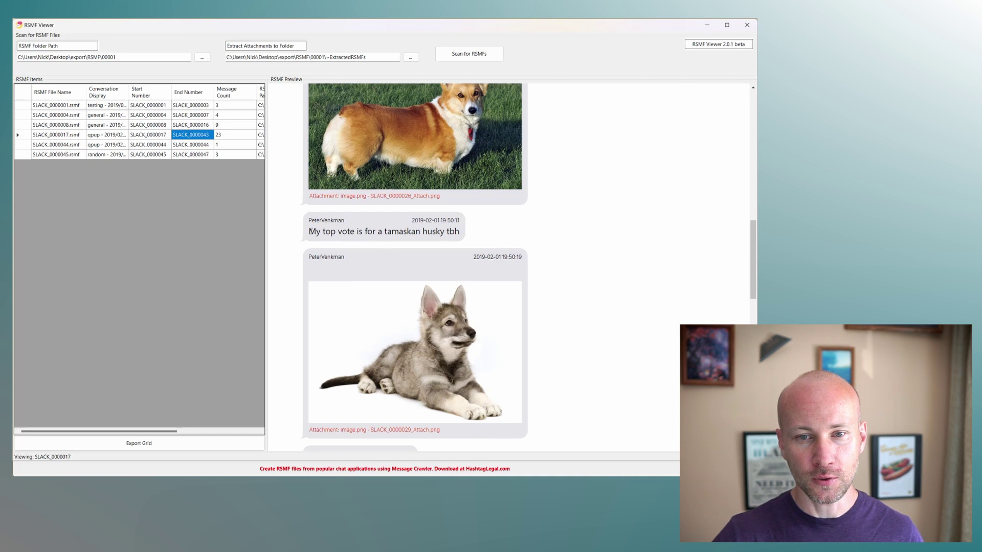
Step: Select the husky message, sender name and timestamp text, then open the one-message qpup conversation
left_click_drag(310, 231, 393, 233)
left_click_drag(309, 220, 326, 222)
left_click_drag(421, 221, 462, 223)
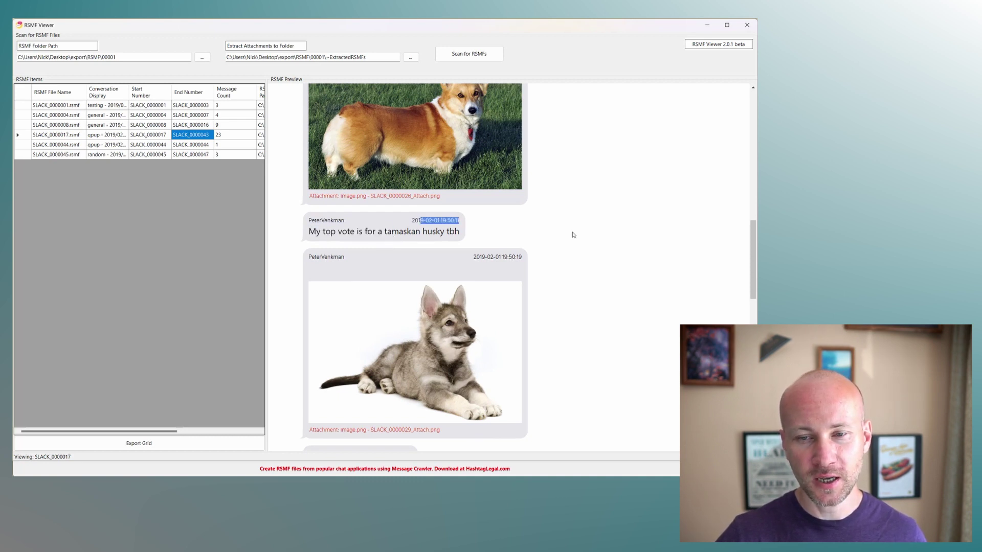
left_click(573, 234)
scroll(583, 314, "up", 10)
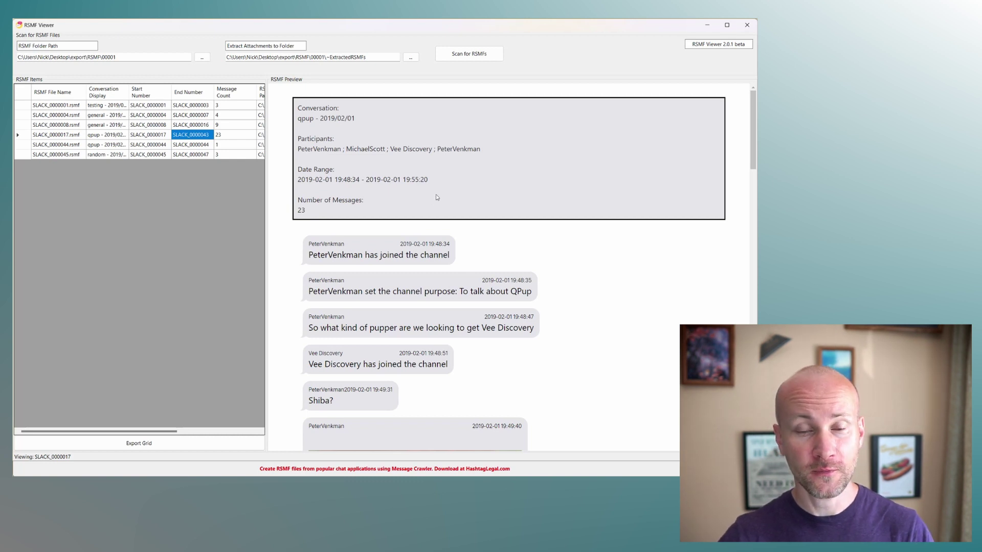
left_click(220, 145)
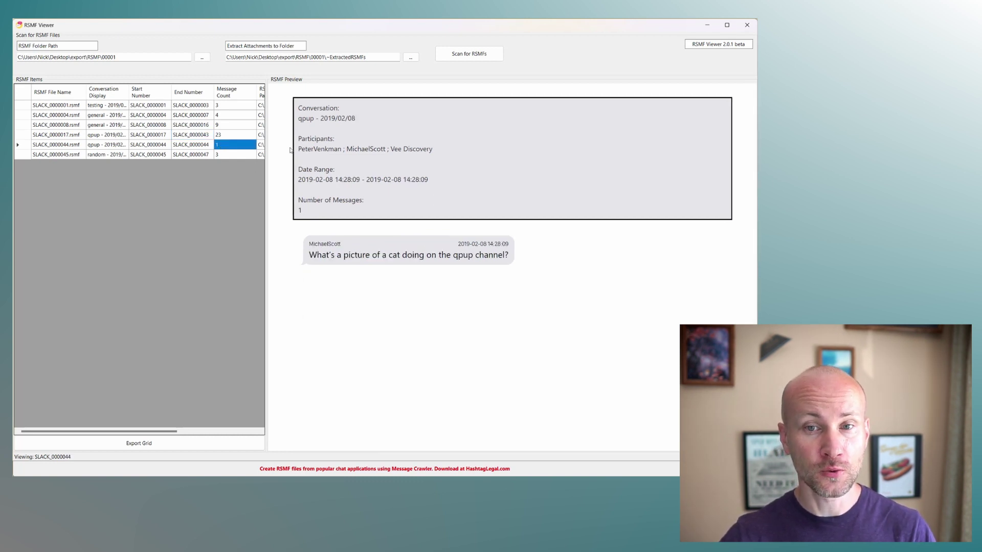
Step: Preview the three-message random conversation, then return to the nine-message general one in SLACK_0000008
left_click(224, 155)
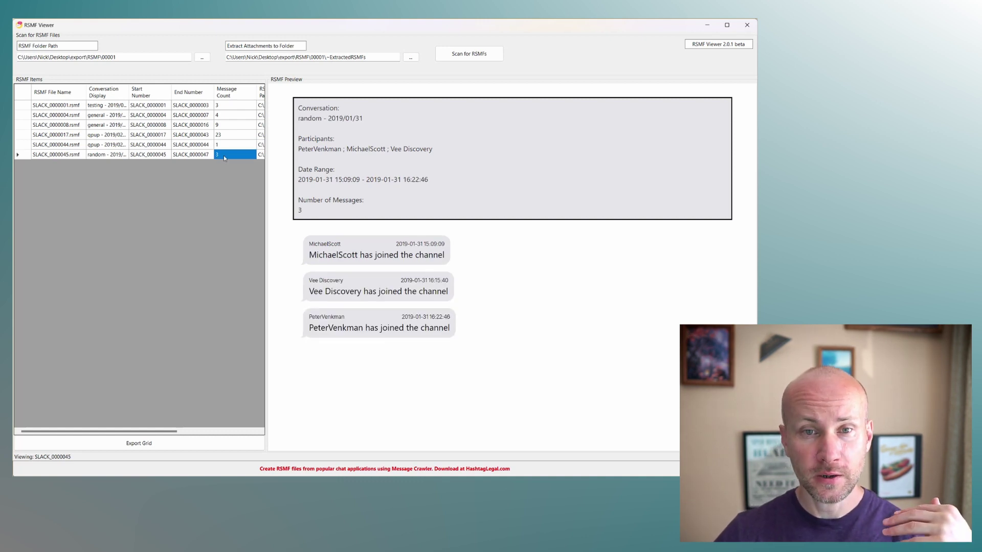
left_click(227, 127, "ctrl")
left_click(228, 127)
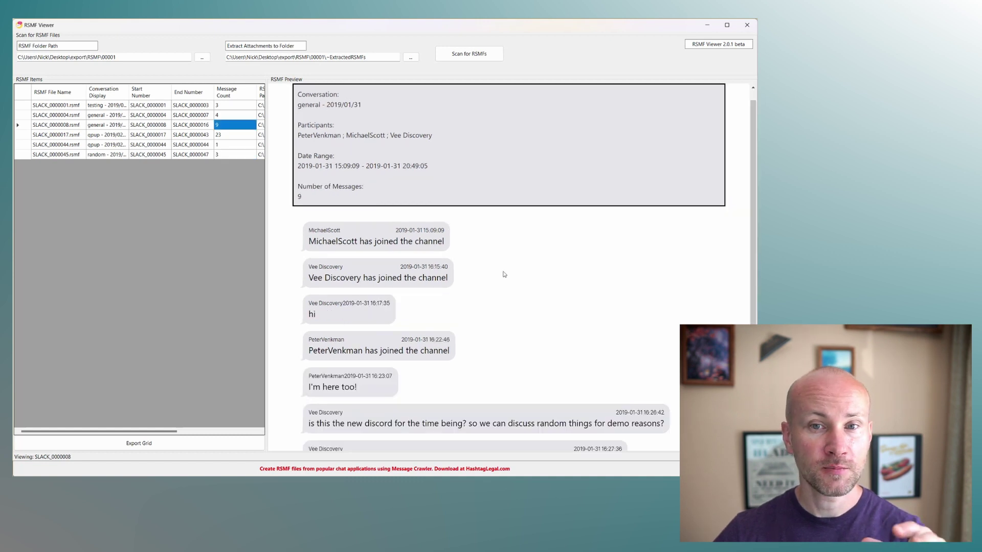